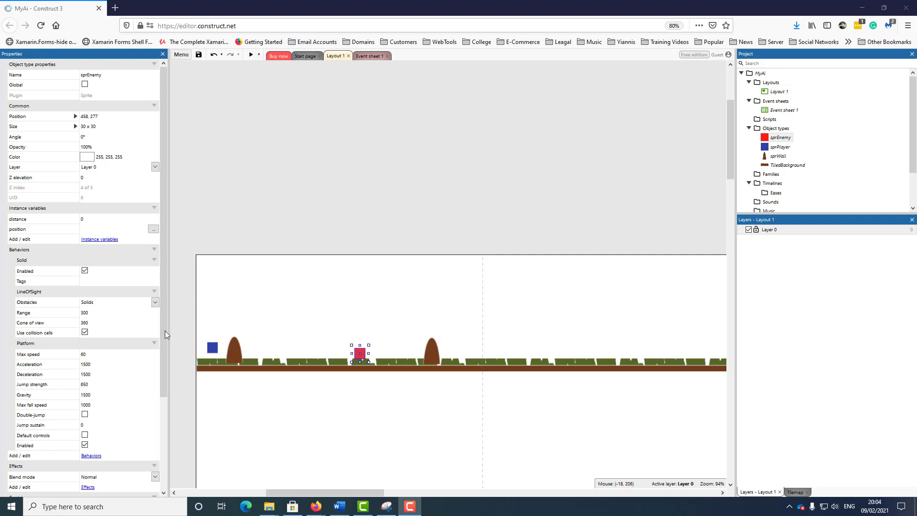
- Confirm the ground strip has only the Solid behavior, add nothing, and select the left wall
{"action": "left_click", "coordinate": [207, 361]}
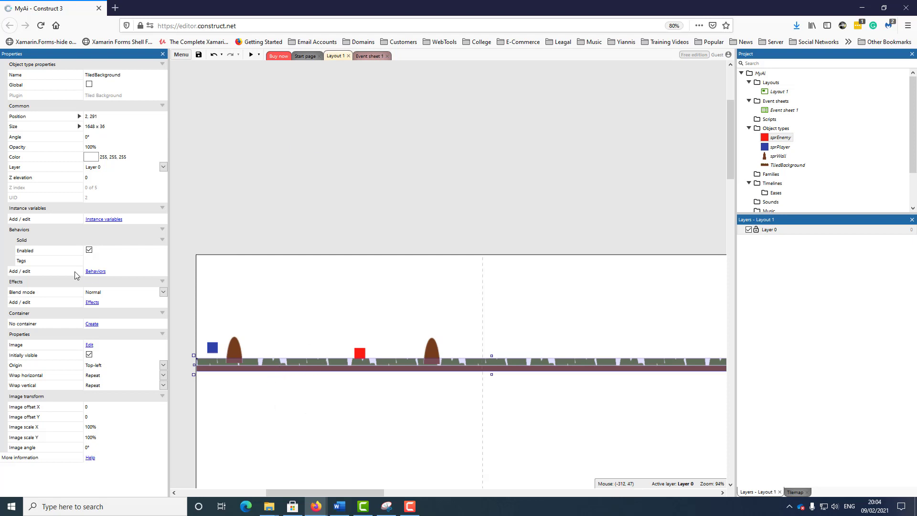
{"action": "left_click", "coordinate": [95, 271]}
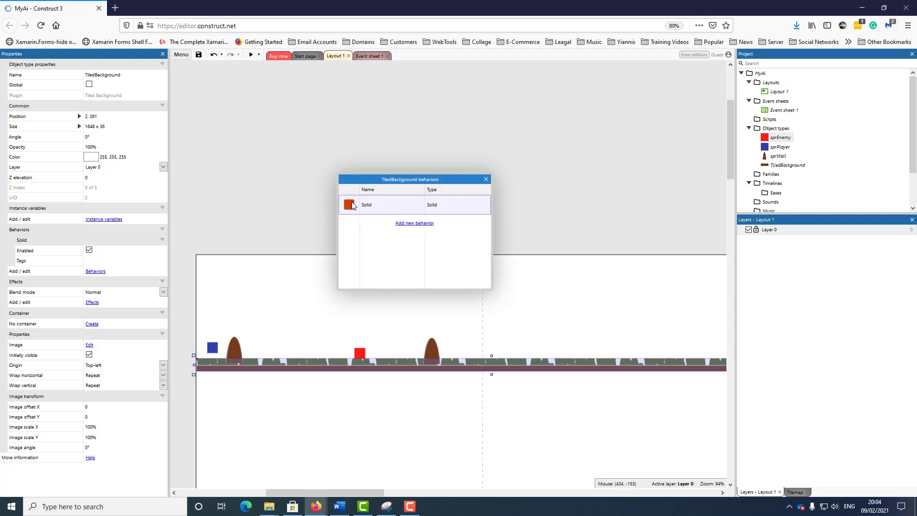
{"action": "left_click", "coordinate": [410, 223]}
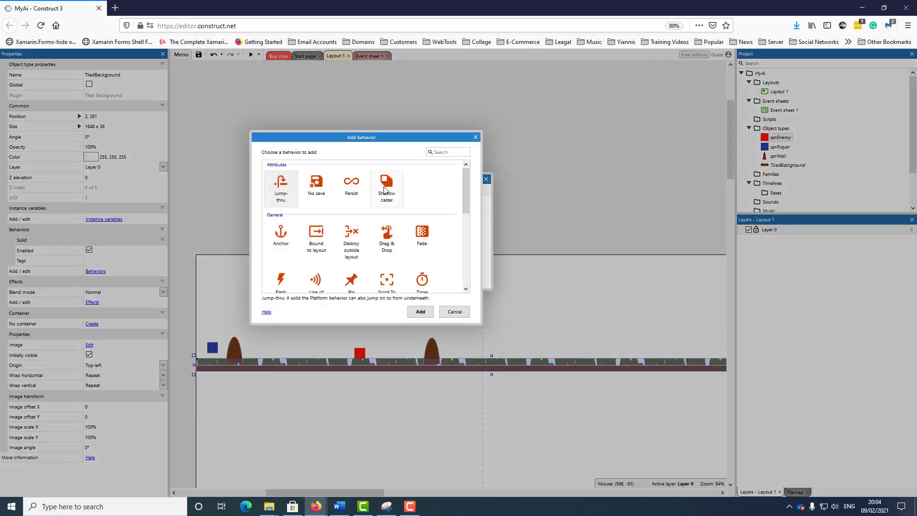
{"action": "left_click", "coordinate": [475, 137]}
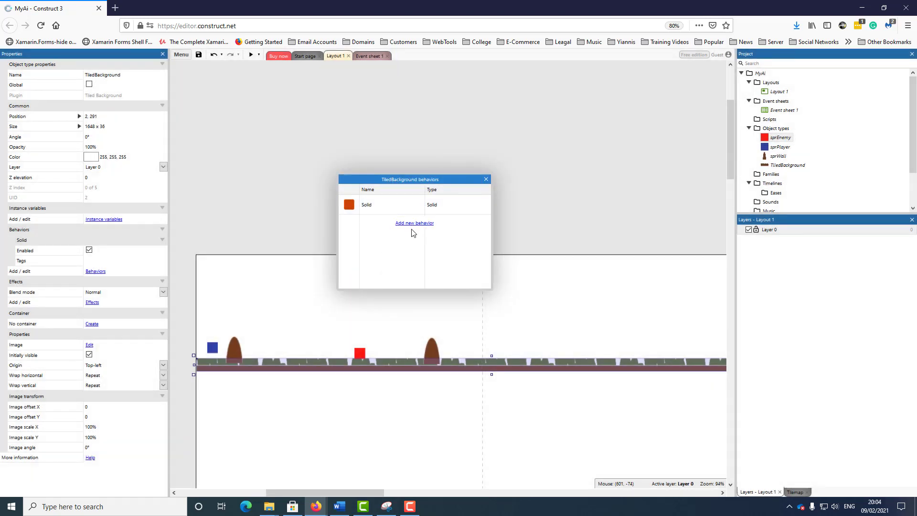
{"action": "left_click", "coordinate": [485, 179]}
{"action": "left_click", "coordinate": [236, 350]}
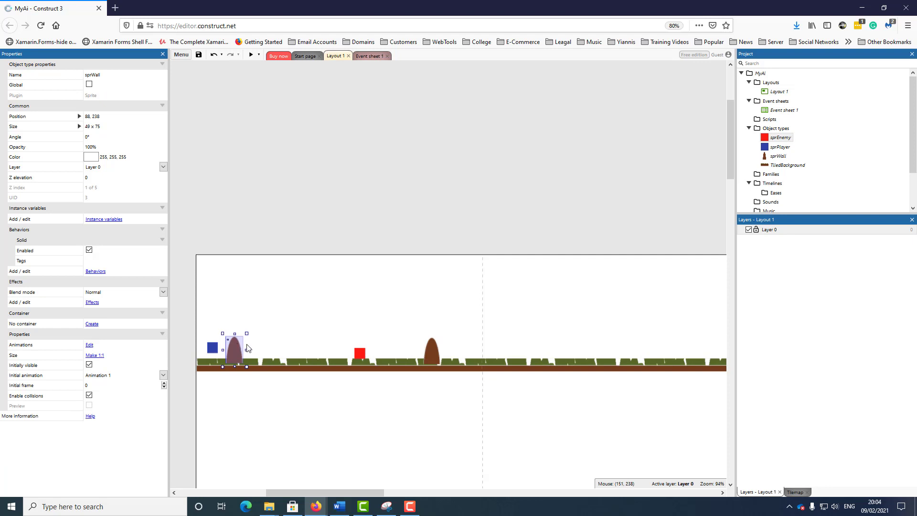
- Delete the second wall and Ctrl-drag a copy of the left wall to 685, 238
{"action": "left_click", "coordinate": [432, 357]}
{"action": "key", "text": "Delete"}
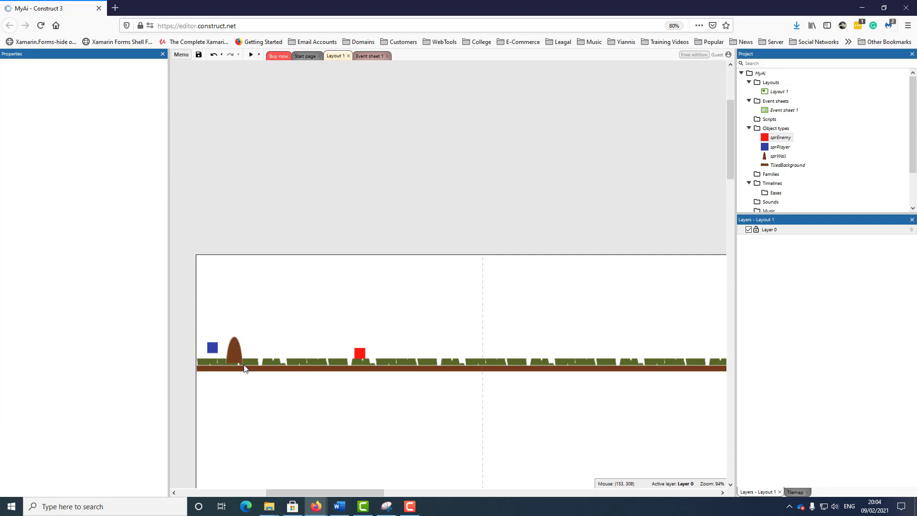
{"action": "left_click", "coordinate": [214, 347]}
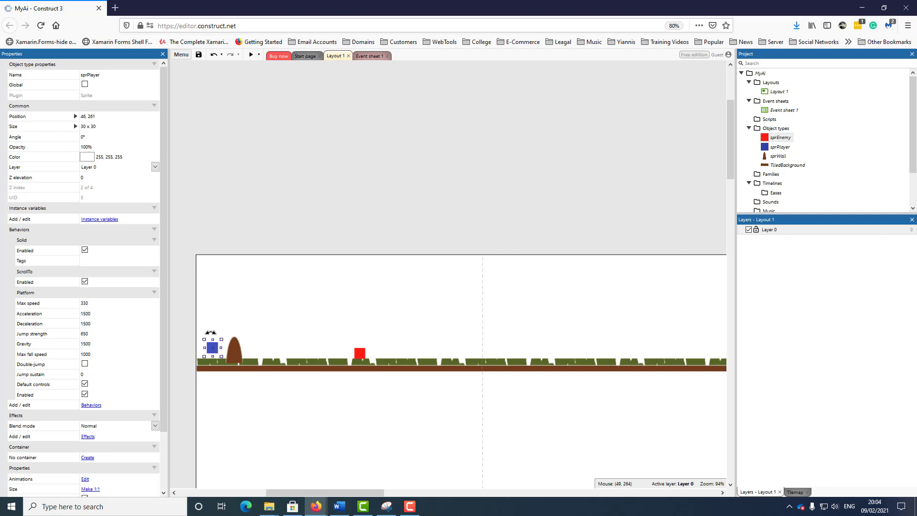
{"action": "left_click", "coordinate": [233, 348]}
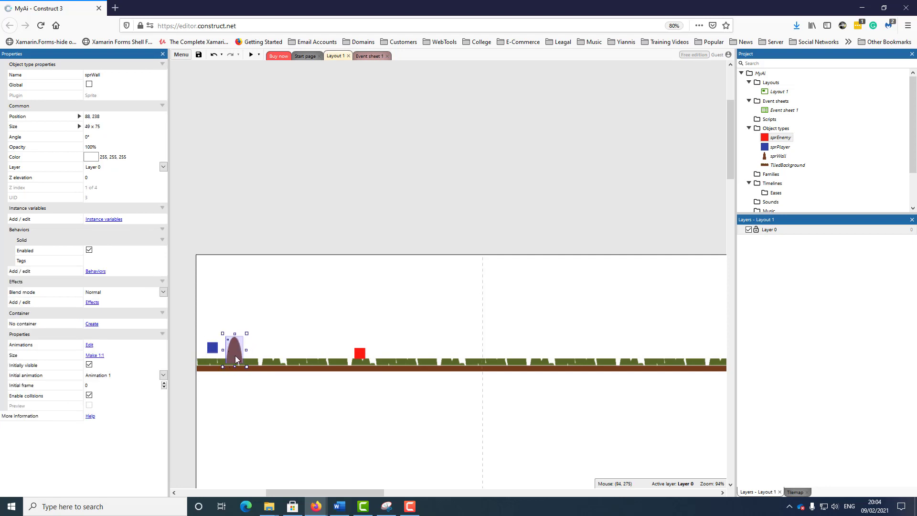
{"action": "left_click", "coordinate": [360, 353]}
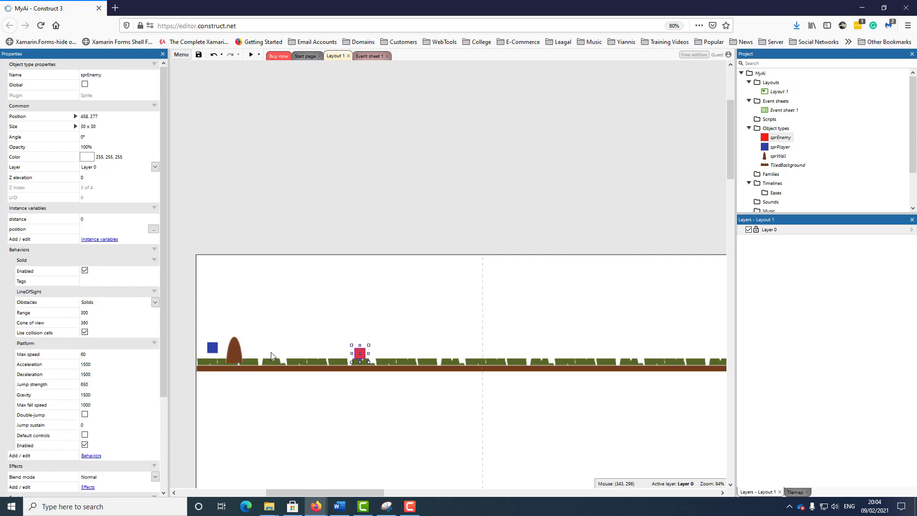
{"action": "left_click", "coordinate": [237, 353]}
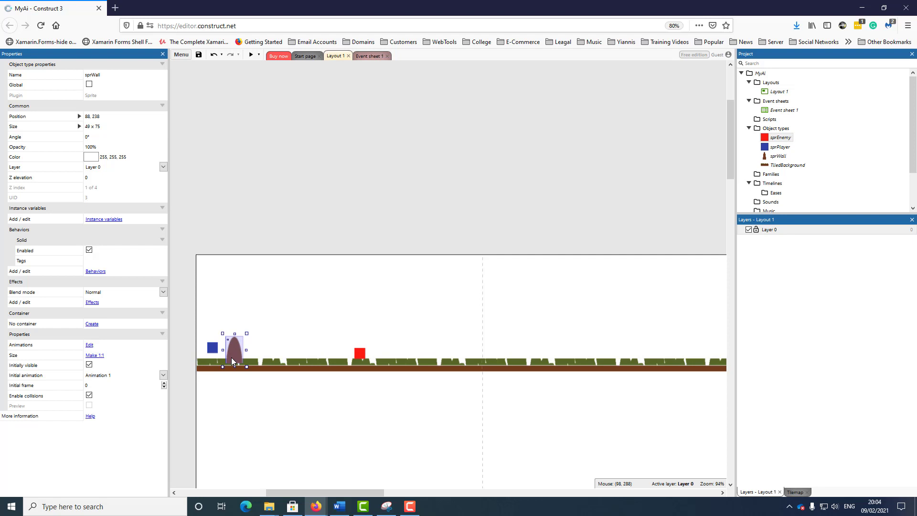
{"action": "left_click_drag", "start_coordinate": [231, 357], "coordinate": [442, 352], "text": "ctrl"}
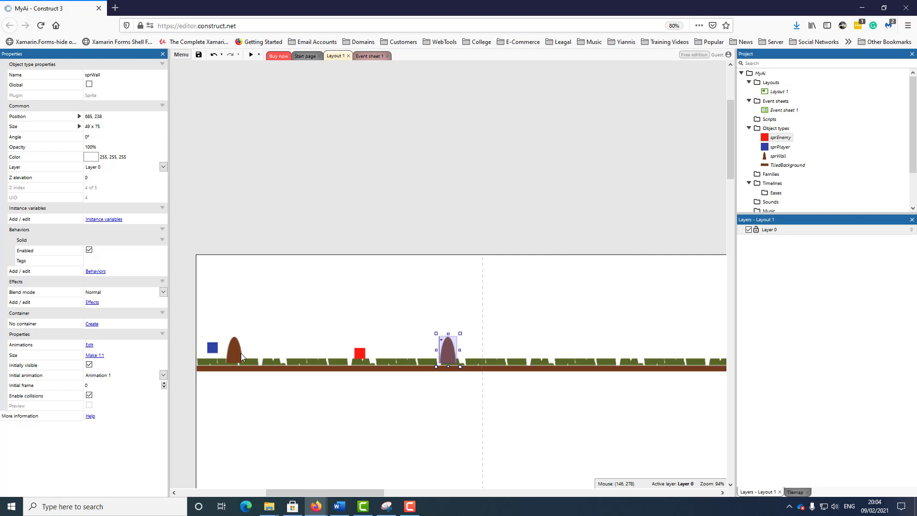
- Check that the player has Solid, ScrollTo and Platform behaviors, then select the red enemy
{"action": "left_click", "coordinate": [213, 349]}
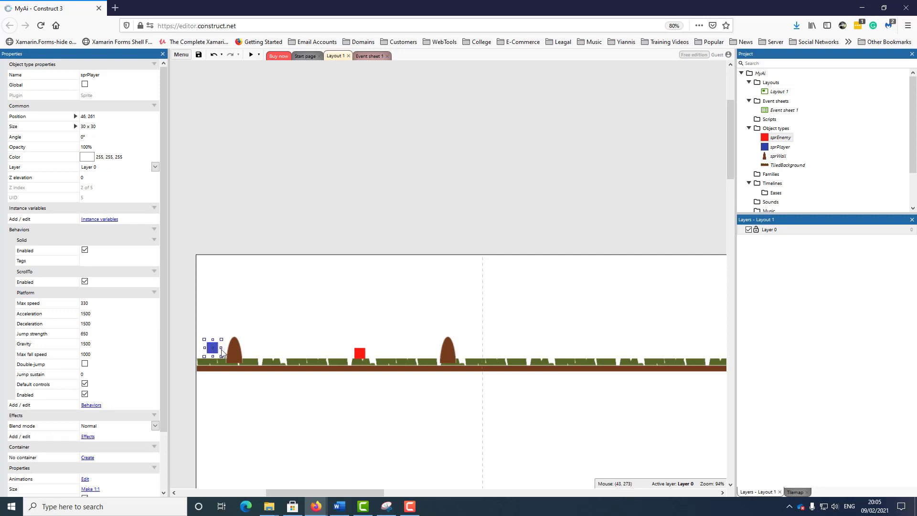
{"action": "left_click", "coordinate": [91, 405]}
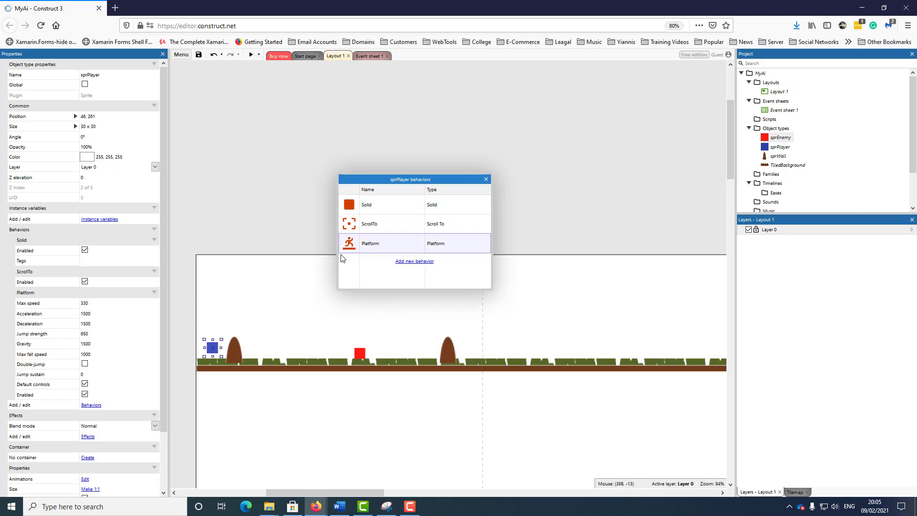
{"action": "left_click", "coordinate": [486, 180]}
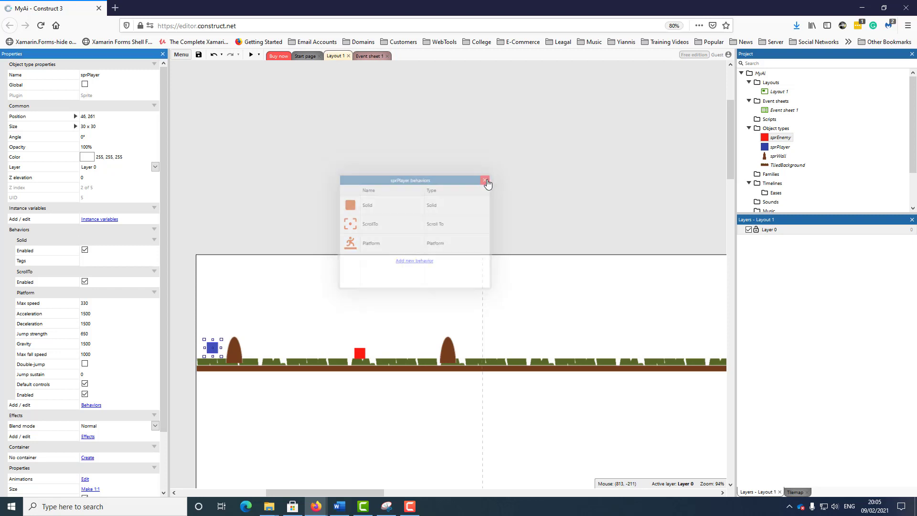
{"action": "left_click", "coordinate": [363, 356]}
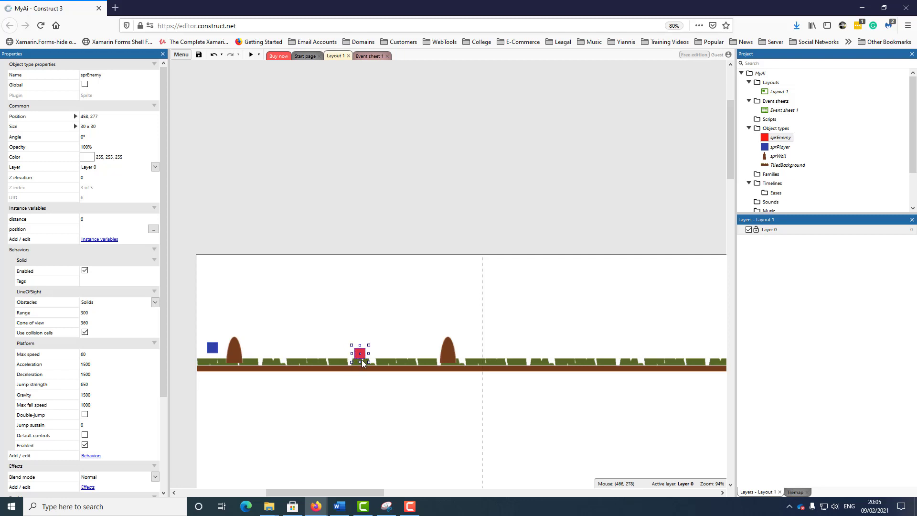
- Check the enemy's behaviors, enable its Platform Default controls, and run a layout preview
{"action": "left_click", "coordinate": [90, 456]}
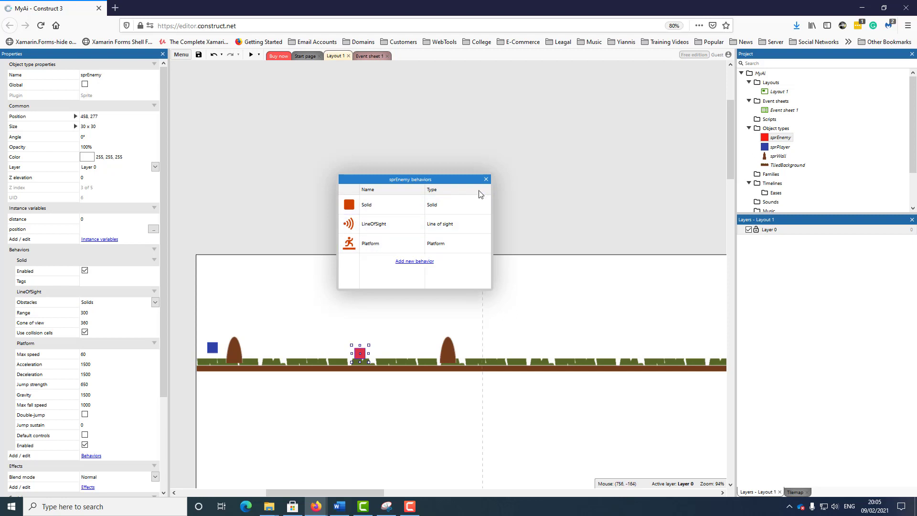
{"action": "left_click", "coordinate": [486, 180]}
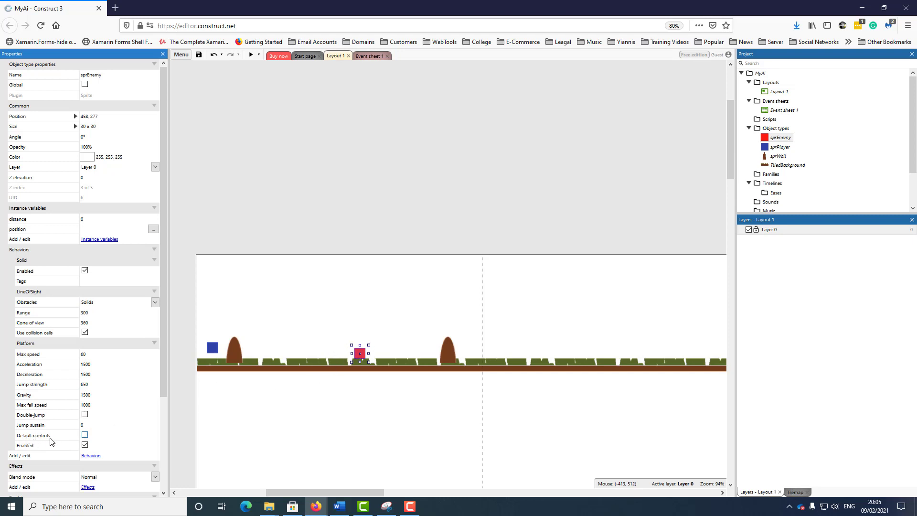
{"action": "left_click", "coordinate": [86, 436]}
{"action": "left_click", "coordinate": [85, 436]}
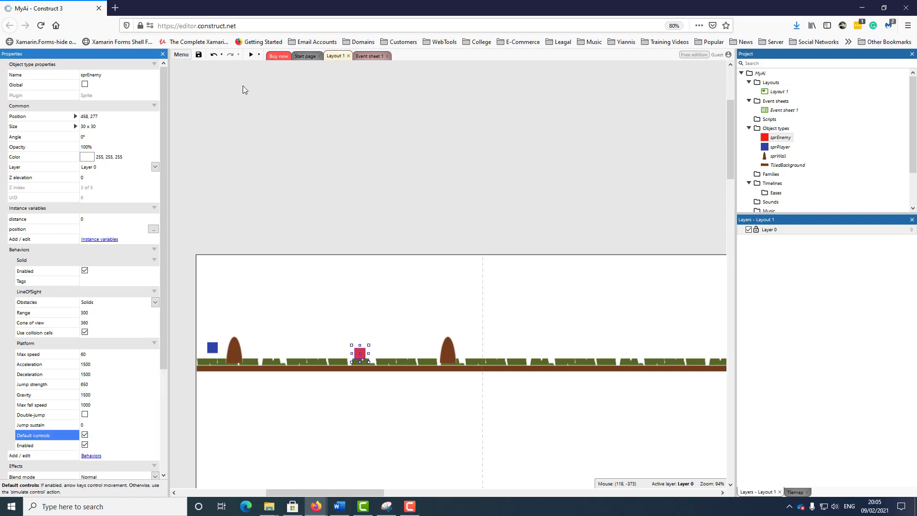
{"action": "left_click", "coordinate": [251, 54]}
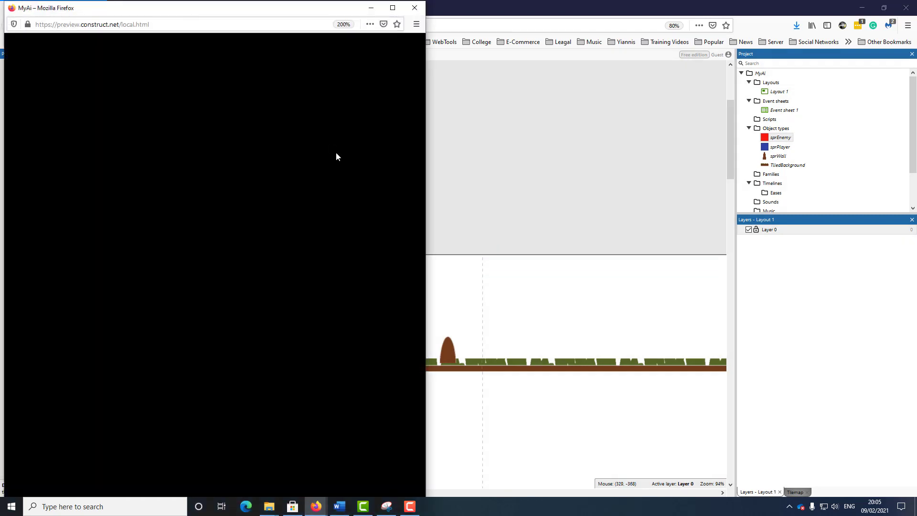
- Play-test the level, running the blue player right and left with arrow keys and jumping with Up
{"action": "key", "text": "Up"}
{"action": "key", "text": "Right"}
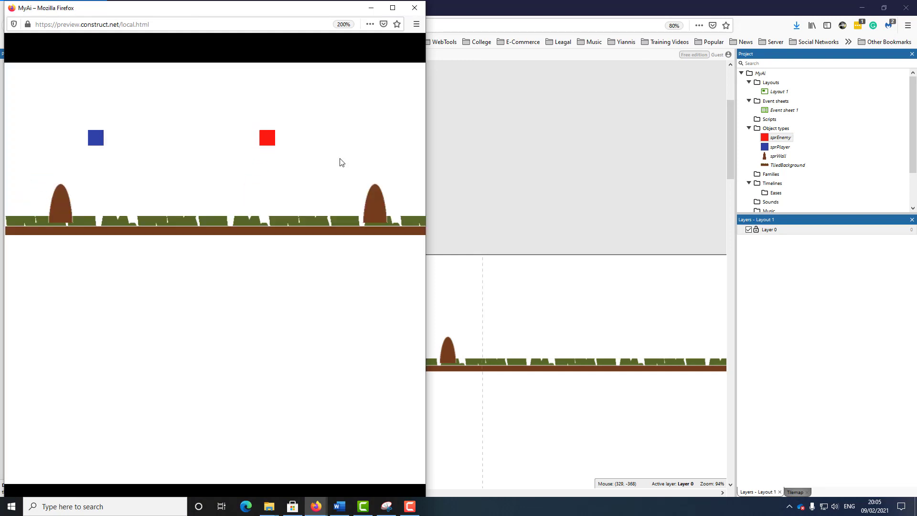
{"action": "key", "text": "Left"}
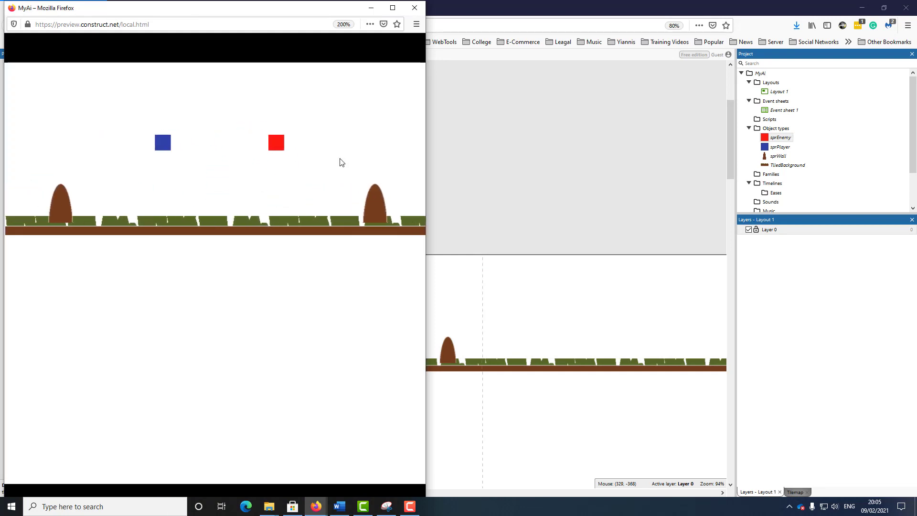
{"action": "key", "text": "Up"}
{"action": "key", "text": "Right"}
{"action": "key", "text": "Up"}
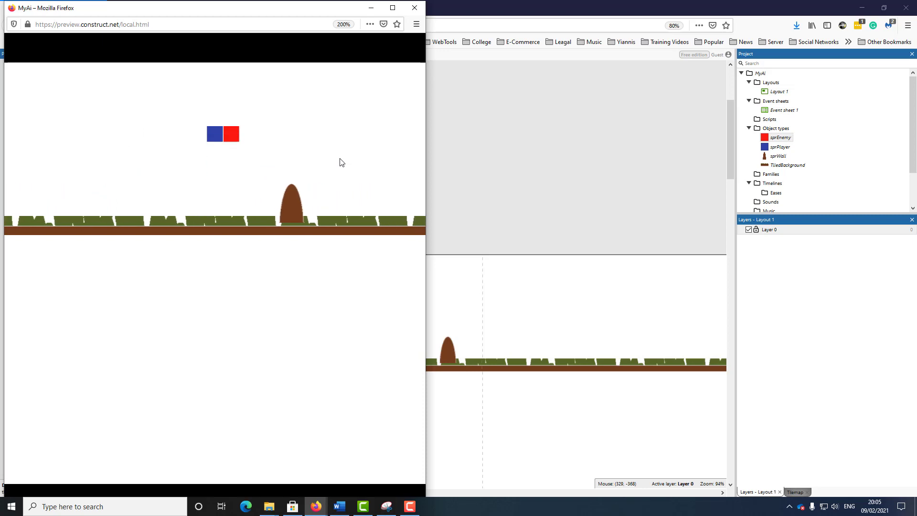
{"action": "key", "text": "Left"}
{"action": "key", "text": "Up"}
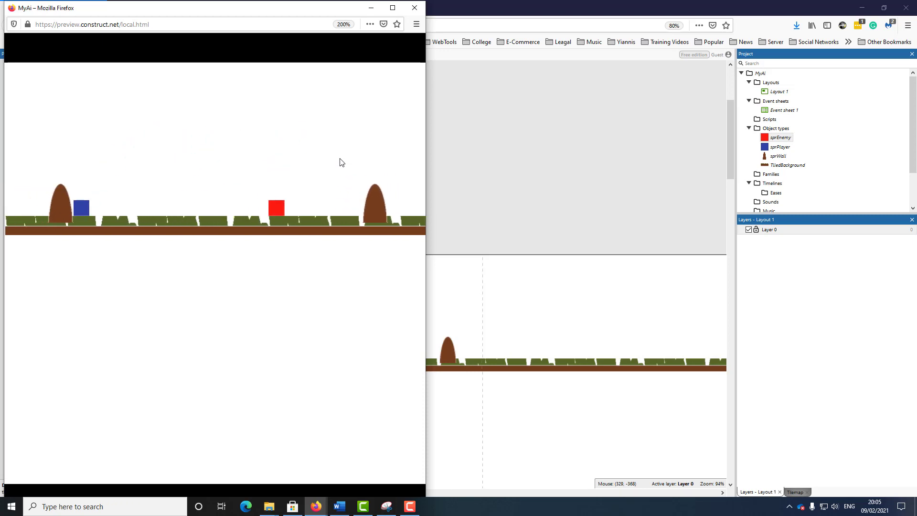
- Close the game preview and inspect the player's Platform max speed of 330
{"action": "left_click", "coordinate": [414, 8]}
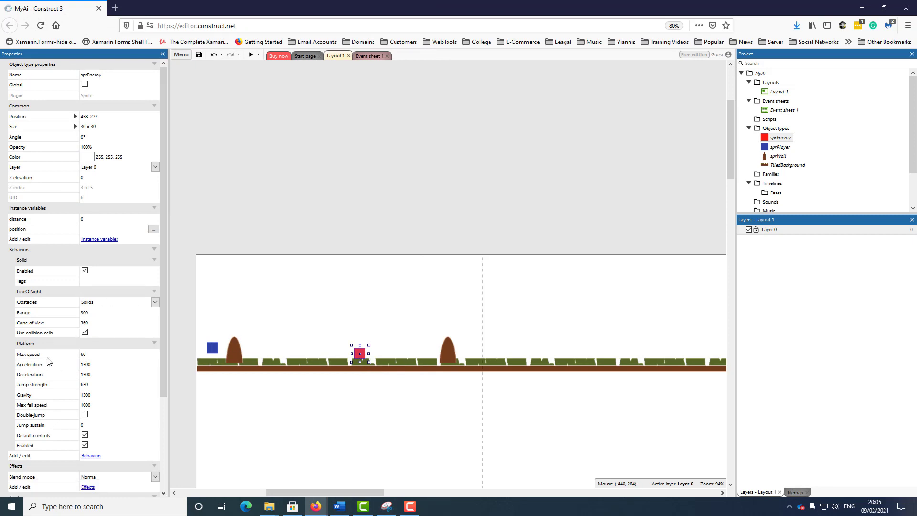
{"action": "left_click", "coordinate": [213, 351]}
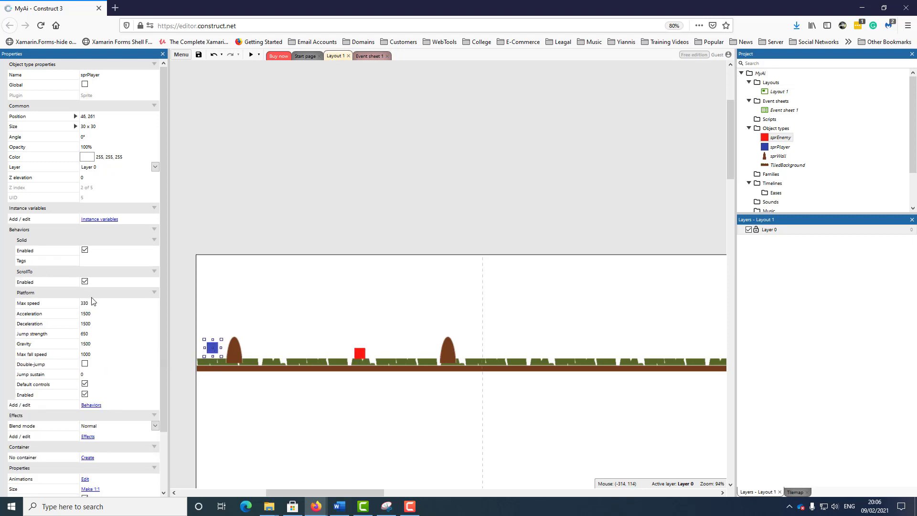
{"action": "left_click", "coordinate": [76, 303]}
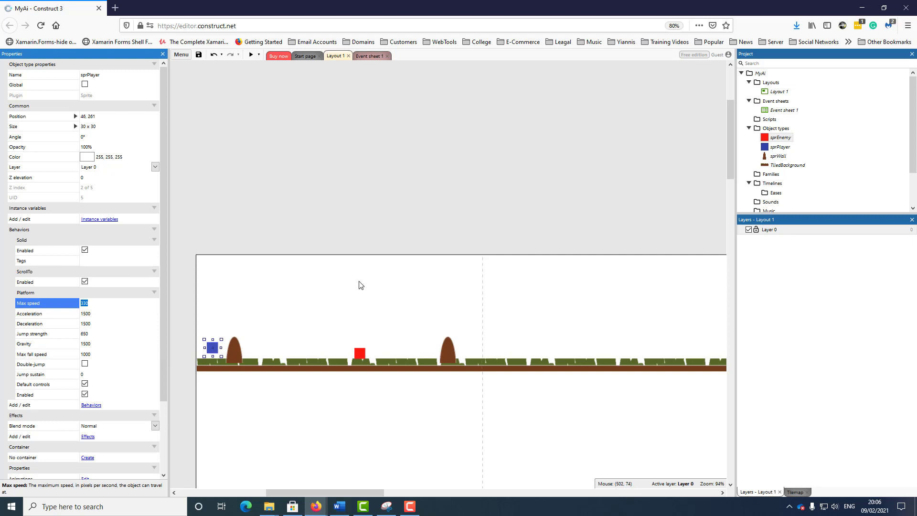
- Inspect the red enemy's Platform max speed of 60
{"action": "left_click", "coordinate": [359, 357]}
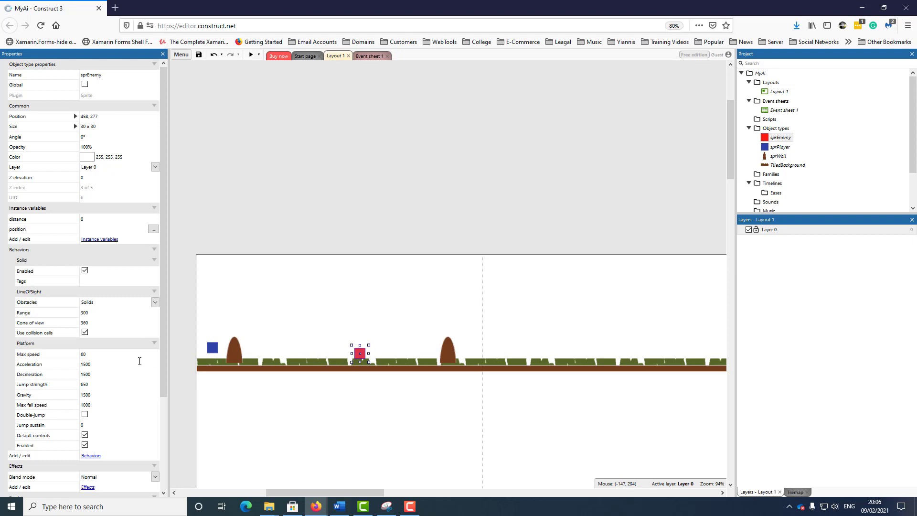
{"action": "left_click", "coordinate": [98, 354]}
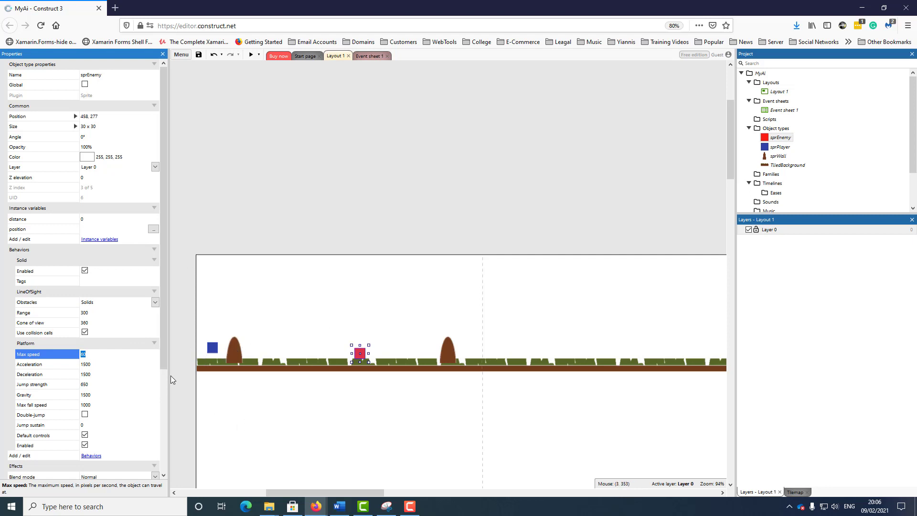
{"action": "left_click", "coordinate": [359, 357]}
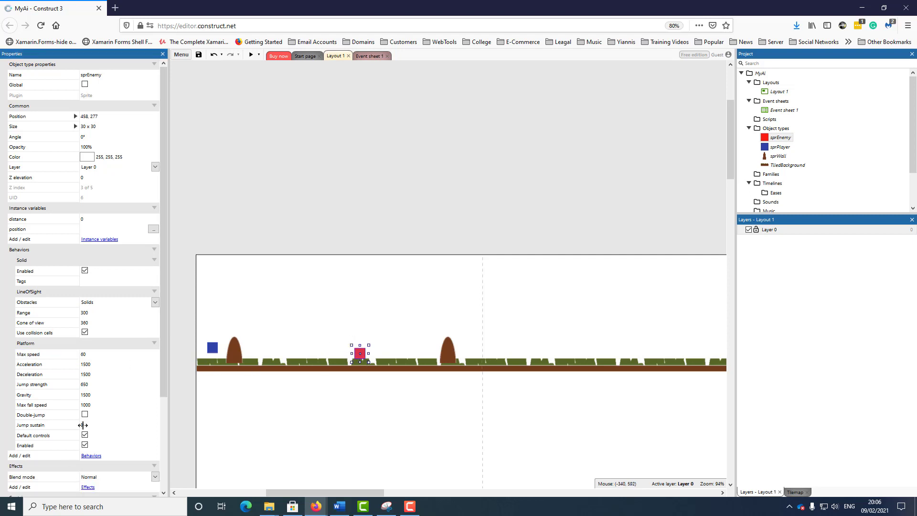
{"action": "left_click", "coordinate": [88, 243]}
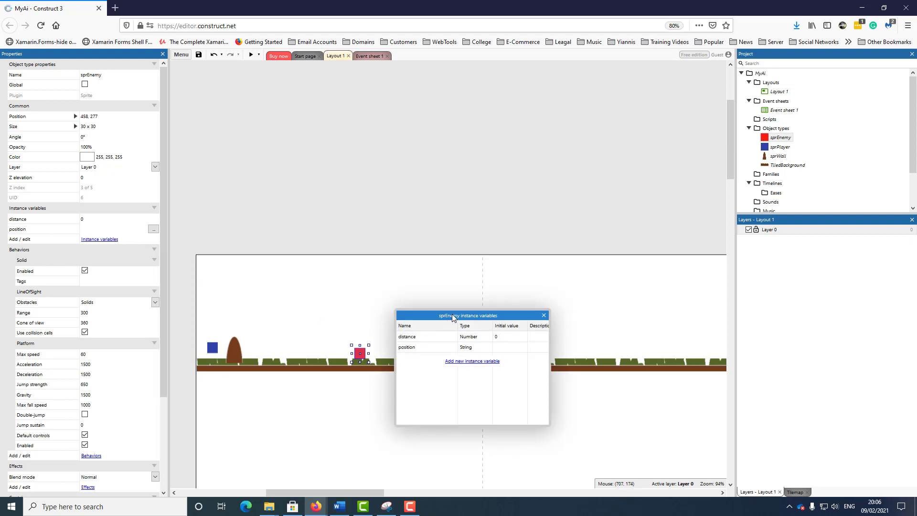
{"action": "left_click_drag", "start_coordinate": [453, 317], "coordinate": [544, 190]}
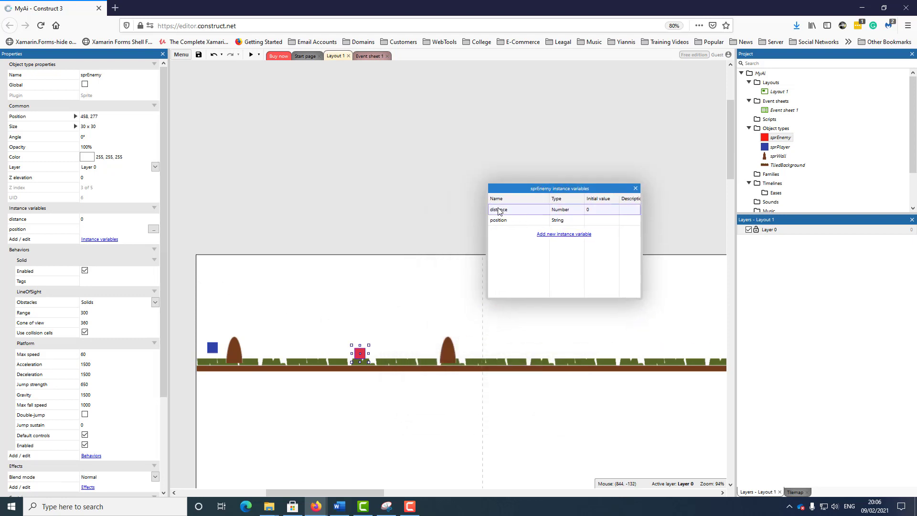
{"action": "left_click", "coordinate": [512, 220]}
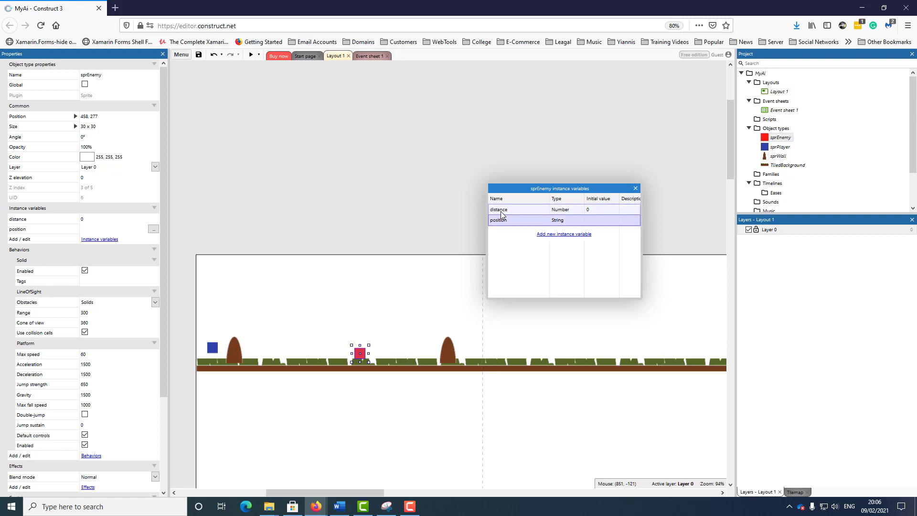
{"action": "left_click", "coordinate": [501, 211]}
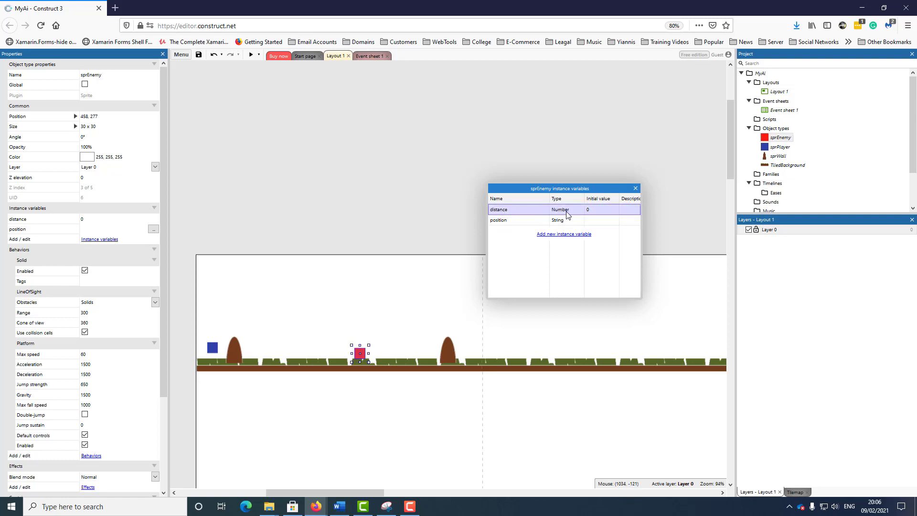
{"action": "left_click", "coordinate": [513, 221]}
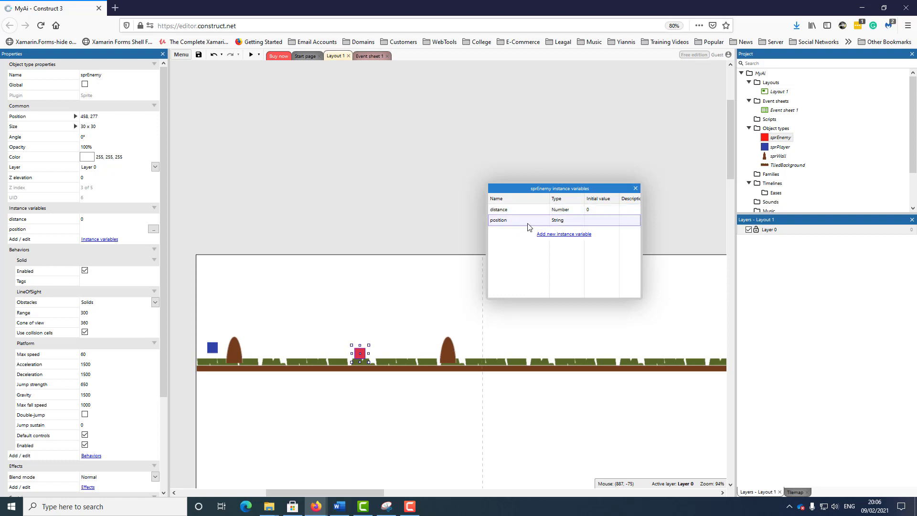
{"action": "left_click", "coordinate": [562, 212]}
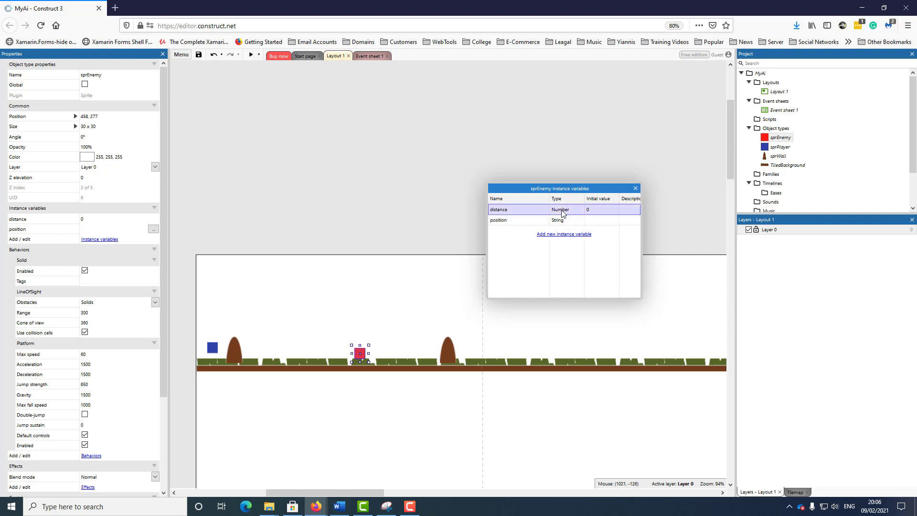
{"action": "left_click", "coordinate": [555, 234]}
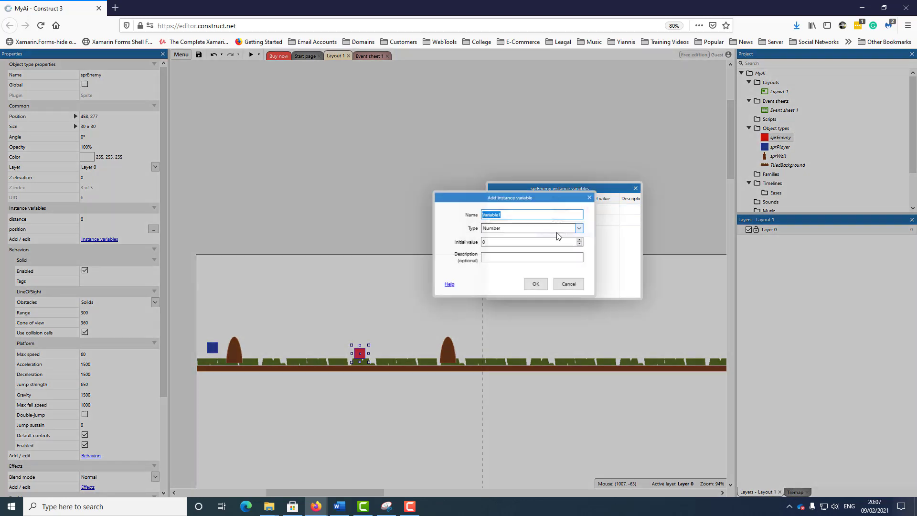
{"action": "left_click_drag", "start_coordinate": [511, 196], "coordinate": [687, 253]}
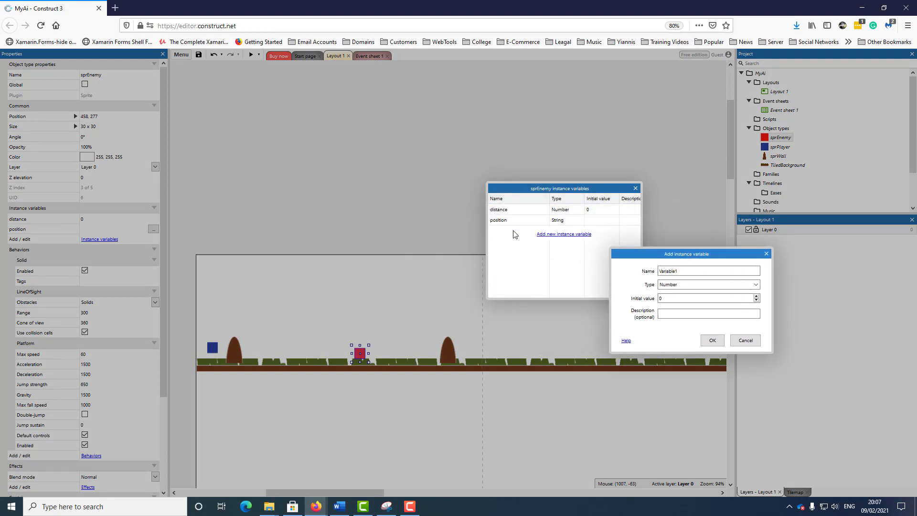
{"action": "left_click_drag", "start_coordinate": [687, 271], "coordinate": [641, 282]}
{"action": "left_click", "coordinate": [684, 285]}
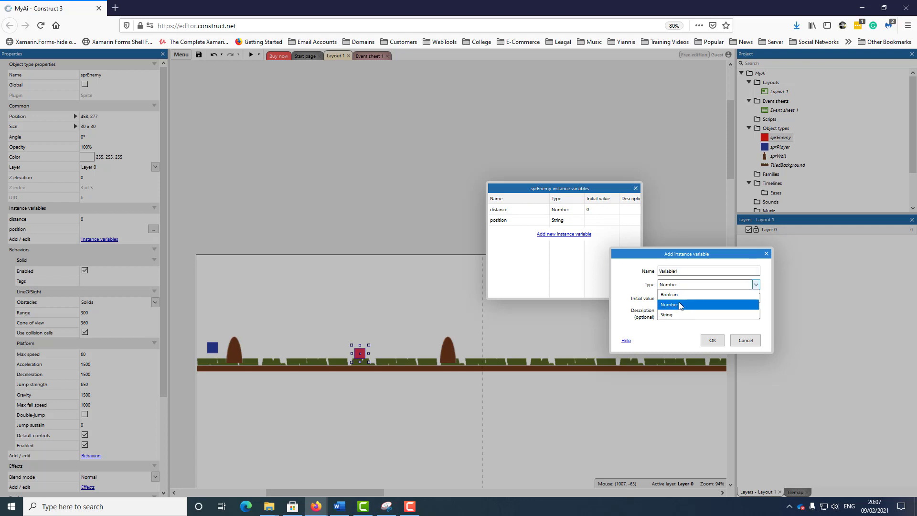
{"action": "left_click", "coordinate": [745, 340]}
{"action": "left_click", "coordinate": [745, 340]}
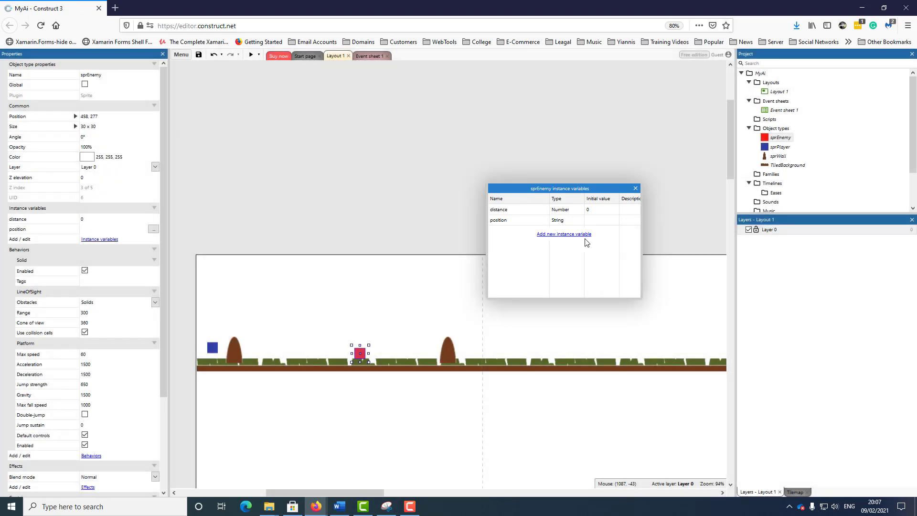
{"action": "left_click", "coordinate": [575, 235]}
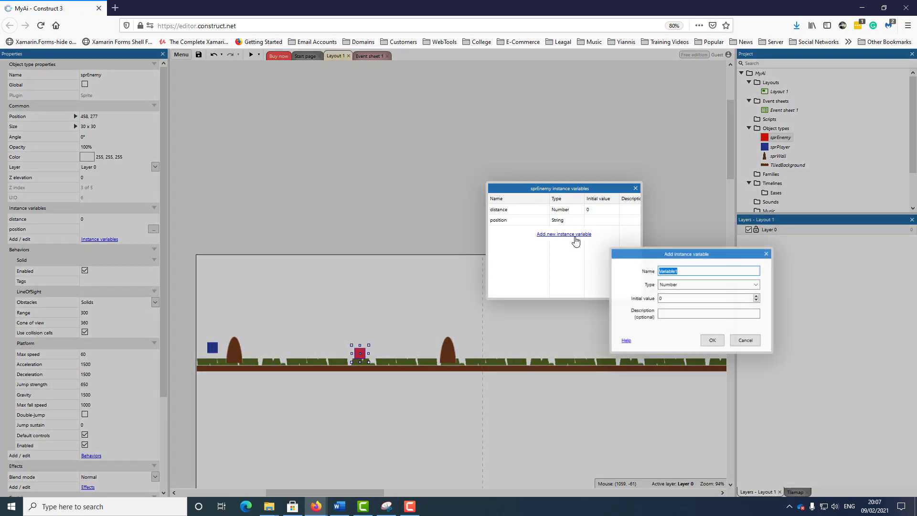
{"action": "left_click", "coordinate": [687, 284]}
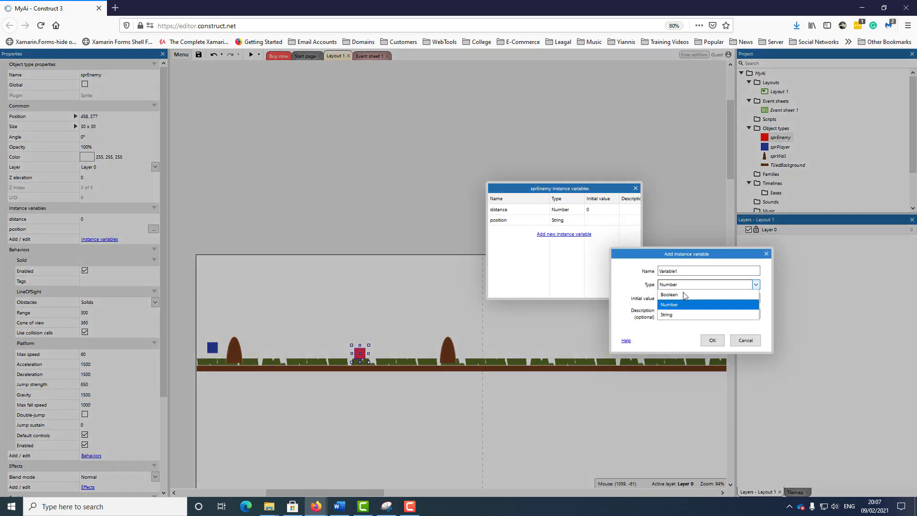
{"action": "left_click", "coordinate": [744, 344]}
{"action": "left_click", "coordinate": [742, 341]}
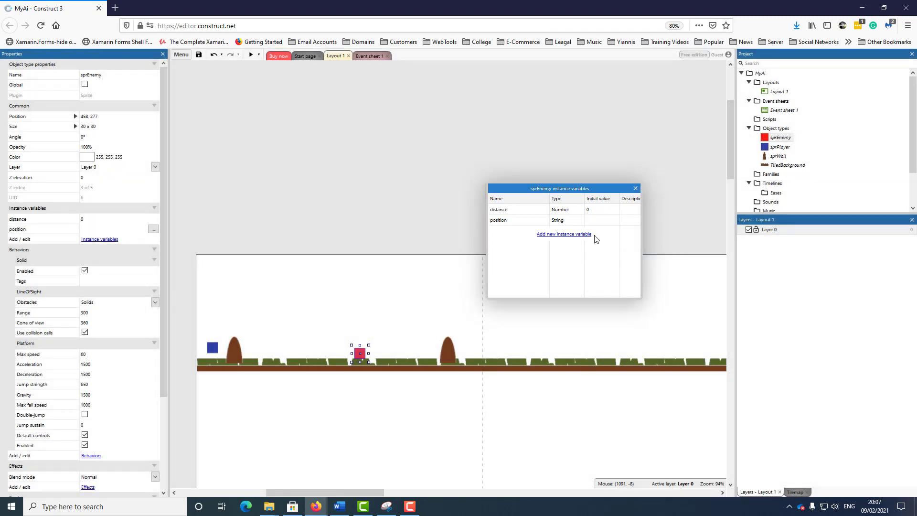
{"action": "left_click", "coordinate": [635, 189]}
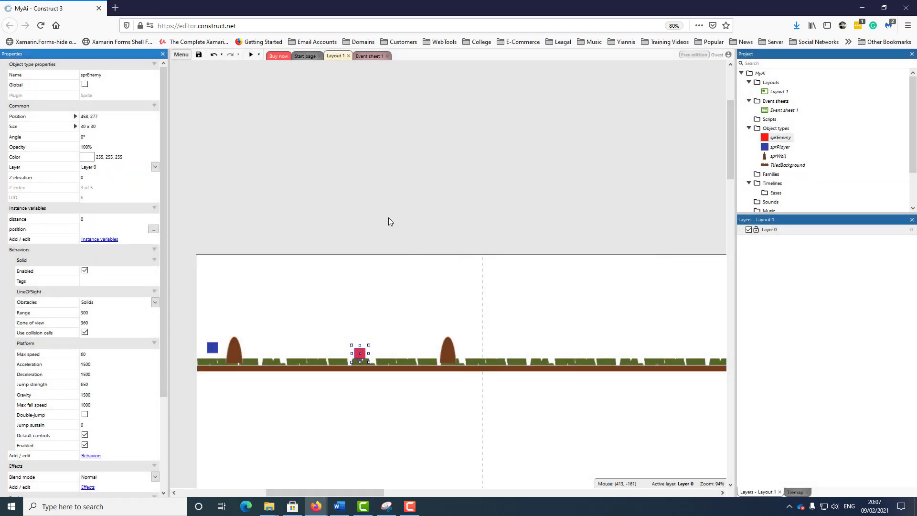
- Open the red enemy's red-square frame in the Animations Editor
{"action": "left_click", "coordinate": [344, 326]}
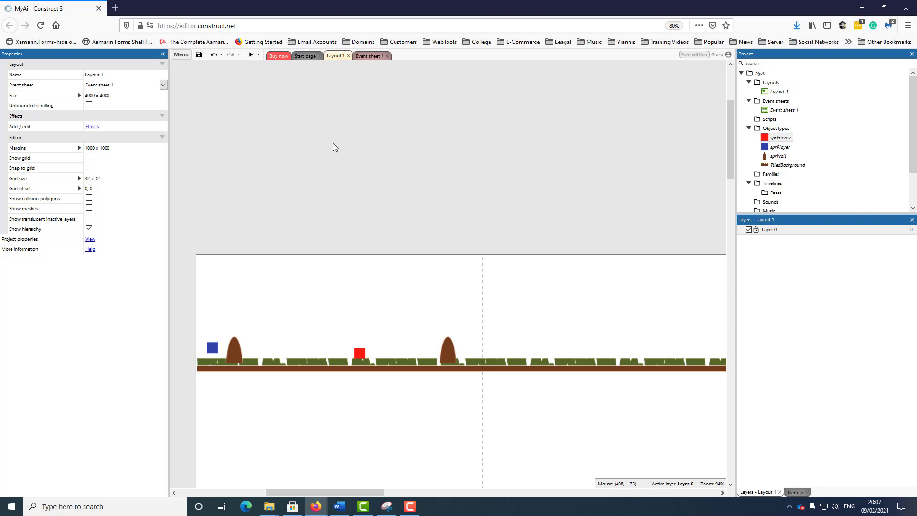
{"action": "double_click", "coordinate": [360, 355]}
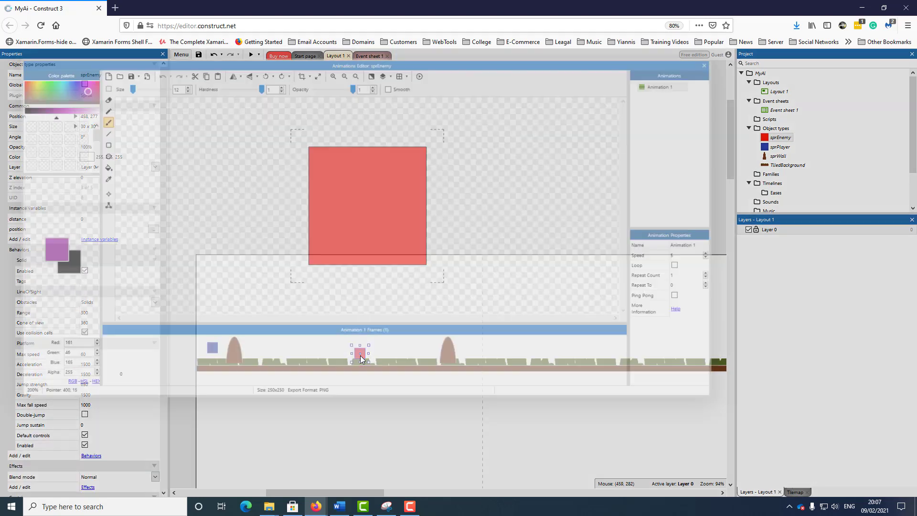